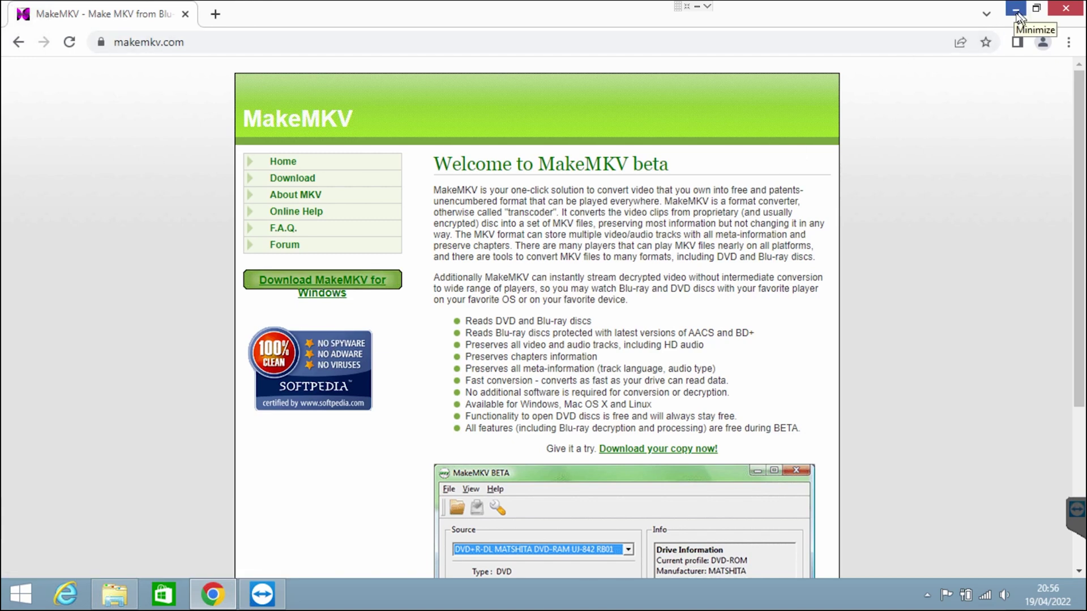
Switch from the browser to MakeMKV and open the DVD disc THE_INBETWEENERS_SERIES2
left_click(1016, 11)
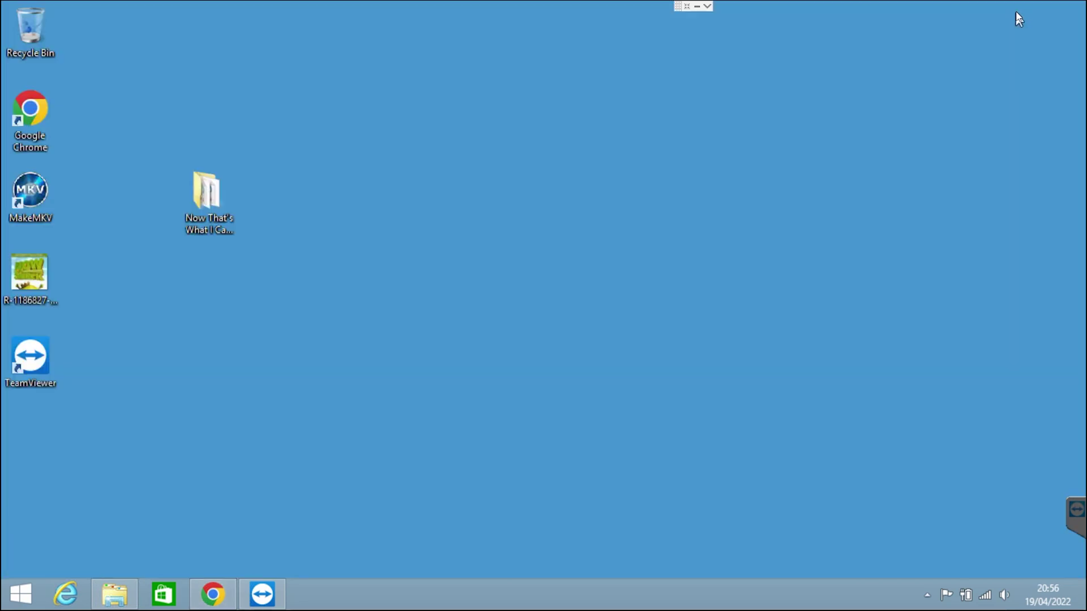
double_click(47, 192)
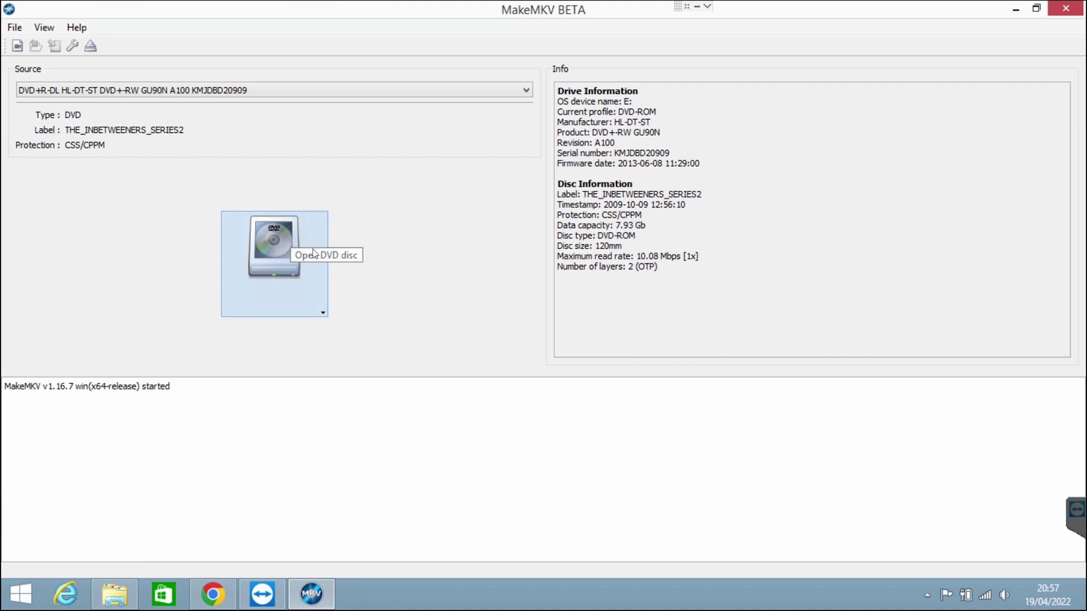
left_click(288, 242)
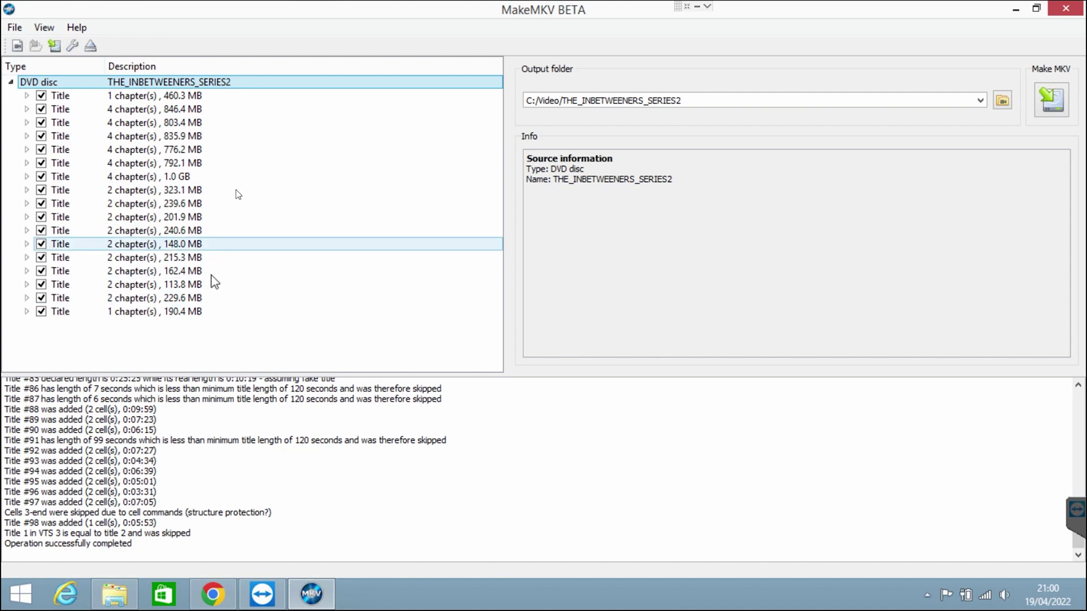
Save all the disc's titles as MKV files in the new directory C:/Video/THE_INBETWEENERS_SERIES2, and close MakeMKV
left_click(1051, 100)
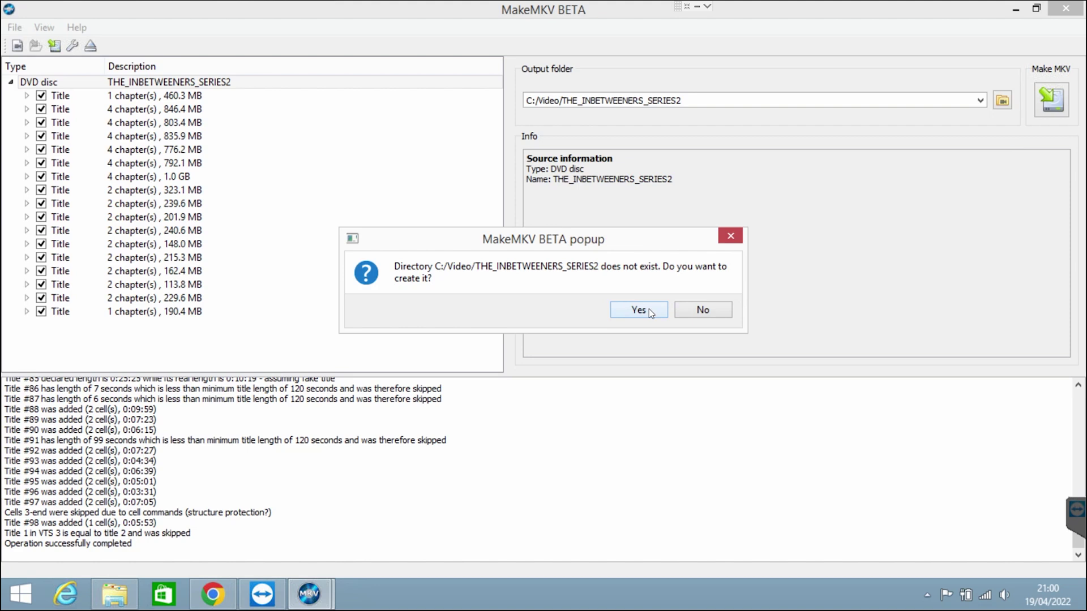
left_click(648, 309)
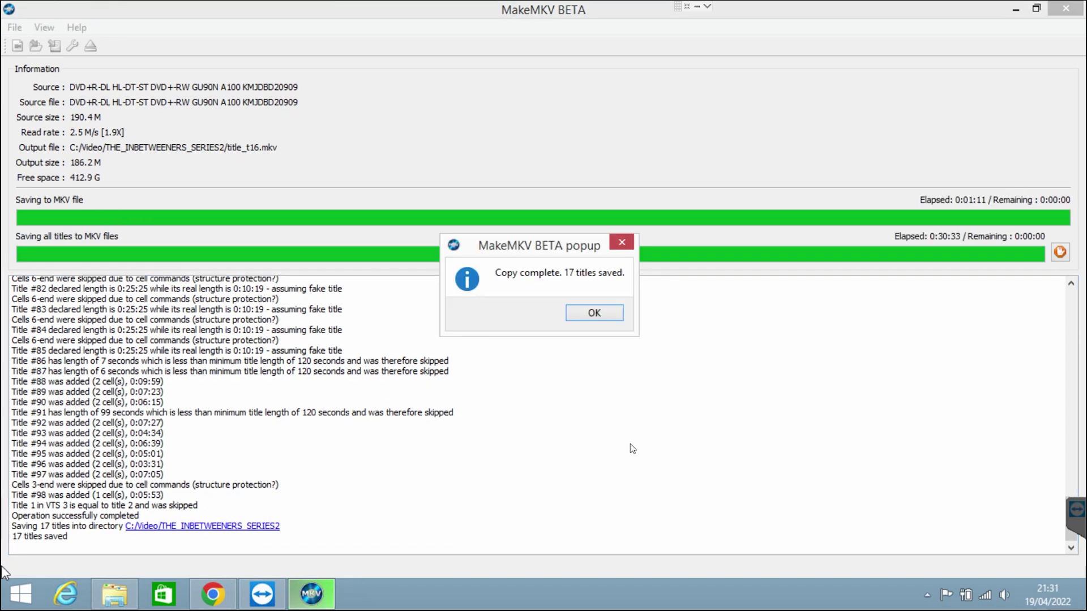
left_click_drag(552, 249, 612, 258)
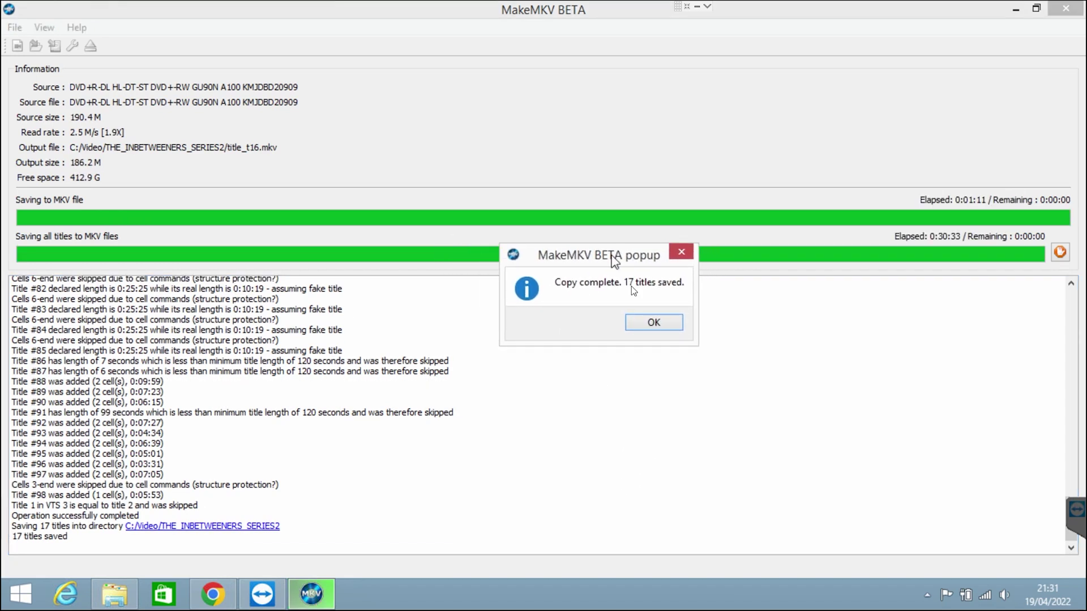
left_click(655, 324)
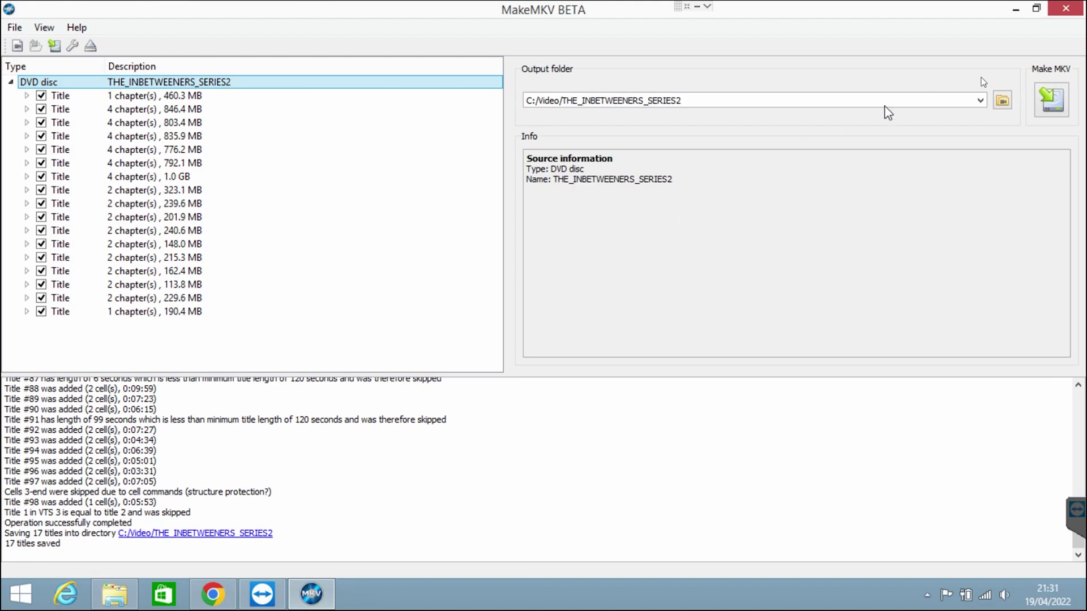
left_click(1065, 8)
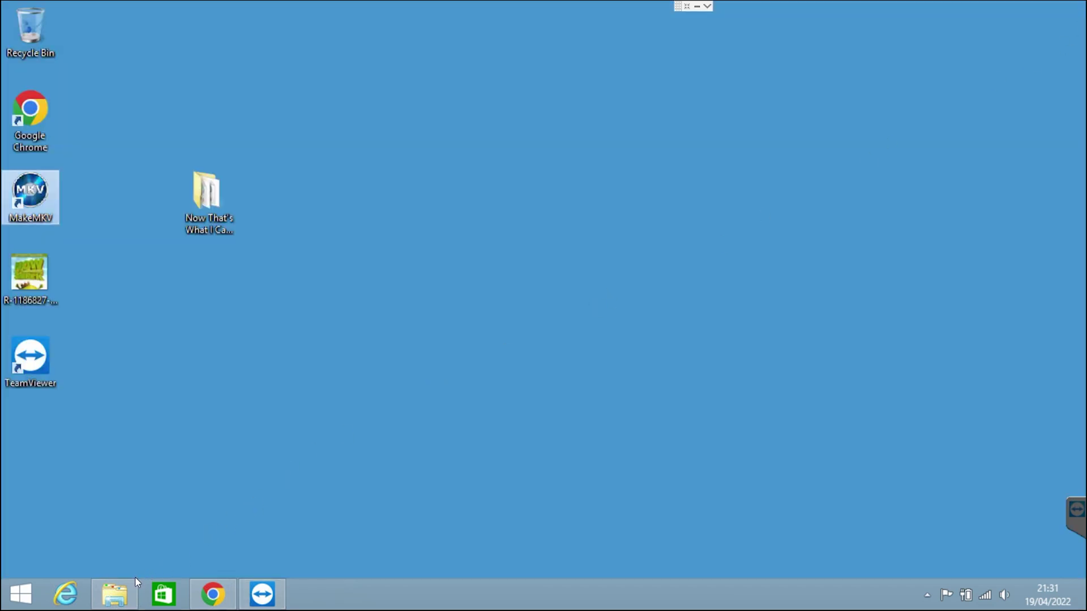
Switch to File Explorer and look at the ripped MKV files in C:\Video\THE_INBETWEENERS_SERIES2, then return to the Video folder
left_click(119, 593)
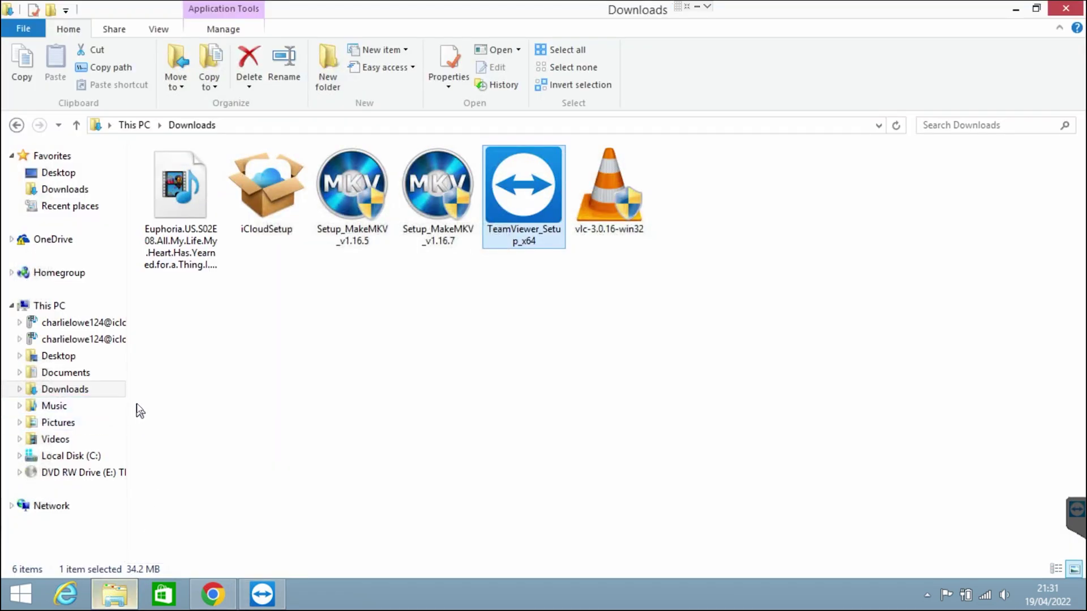
left_click(101, 456)
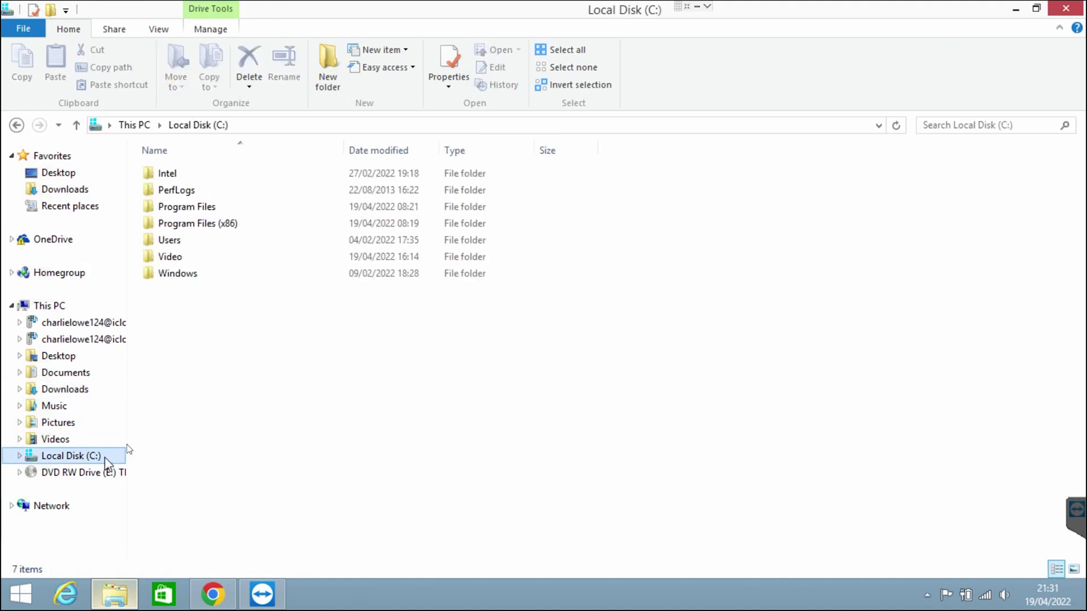
double_click(193, 255)
left_click(274, 207)
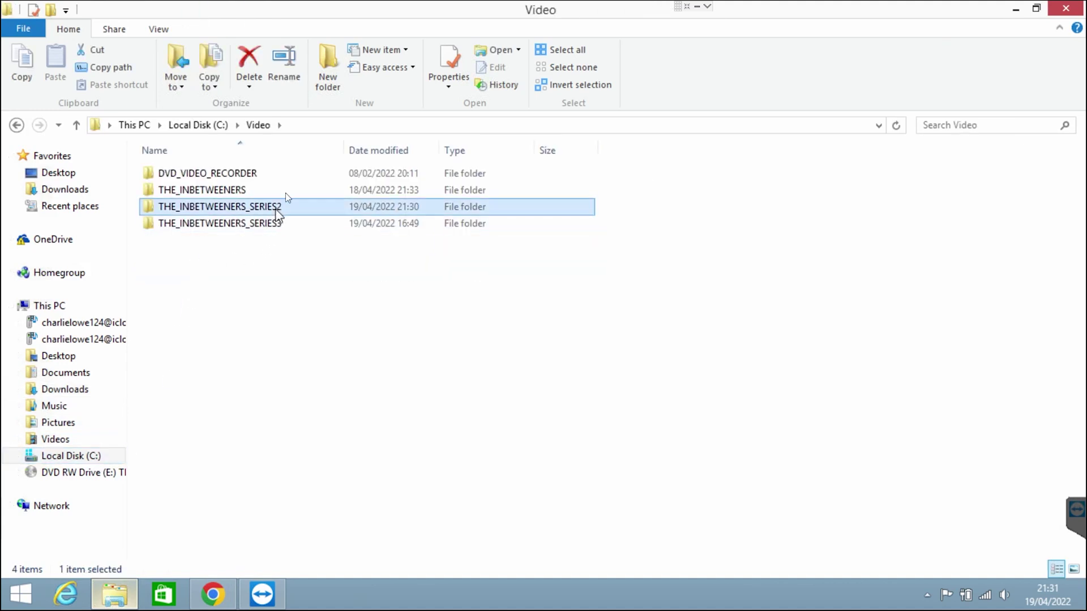
double_click(294, 209)
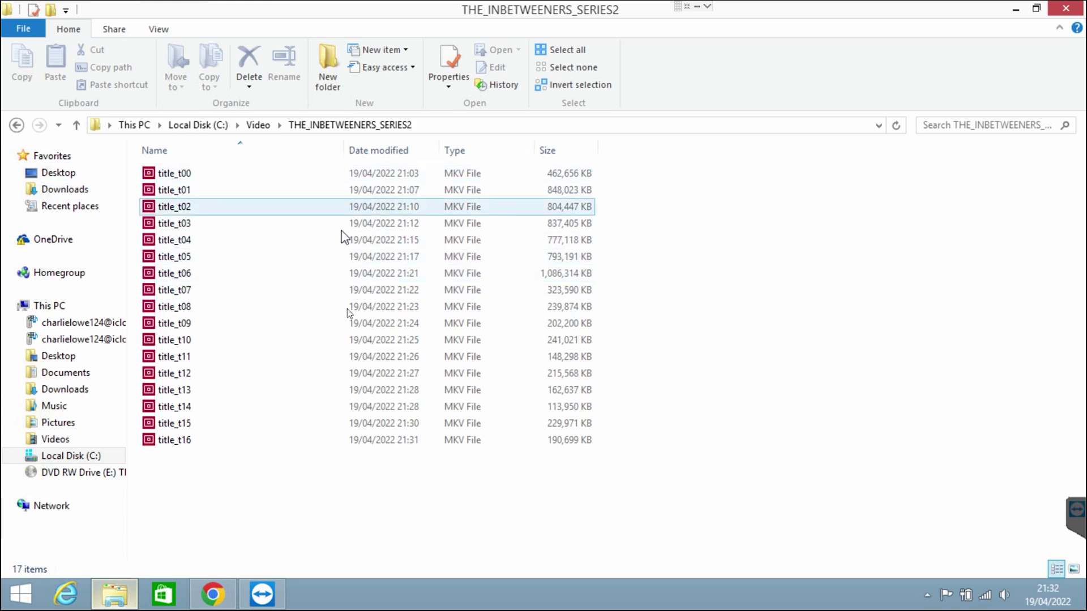
left_click(258, 125)
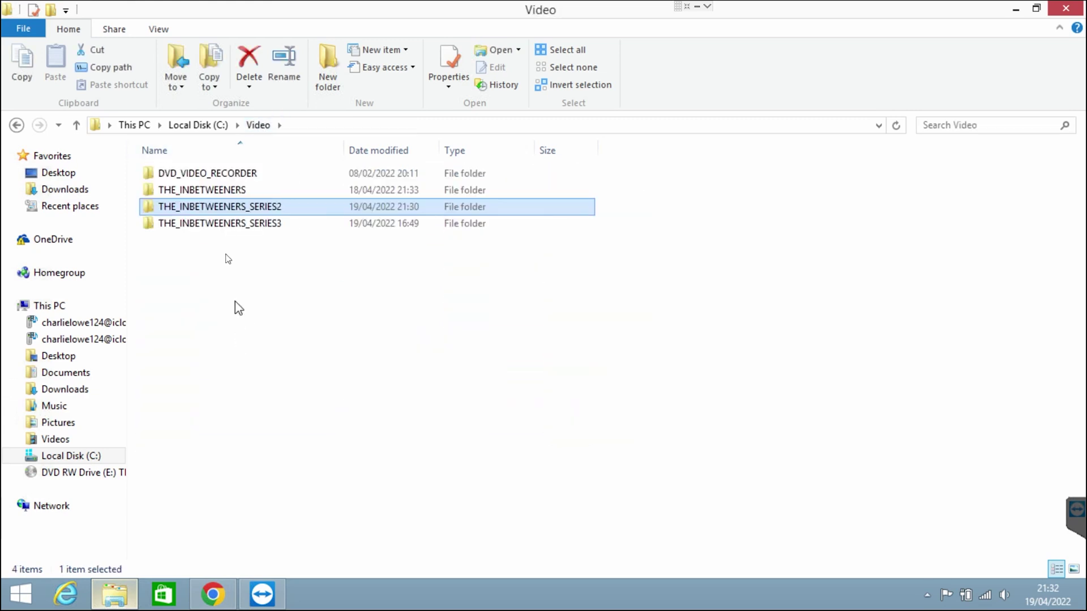
mouse_move(204, 190)
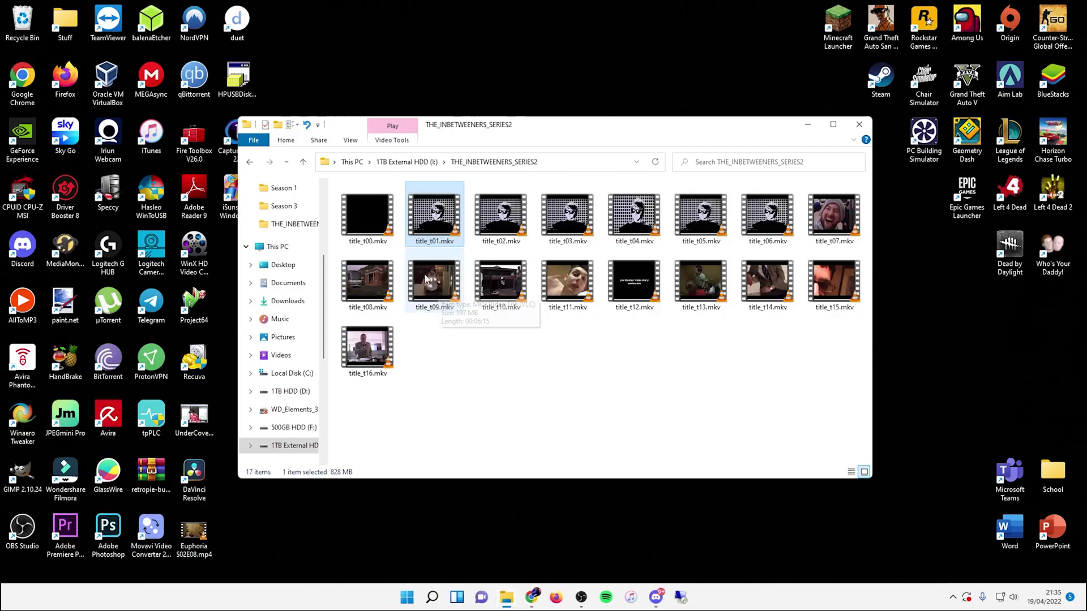
Play title_t01.mkv in VLC media player, skip ahead to about 15:36 to check the picture, and close the player
double_click(441, 237)
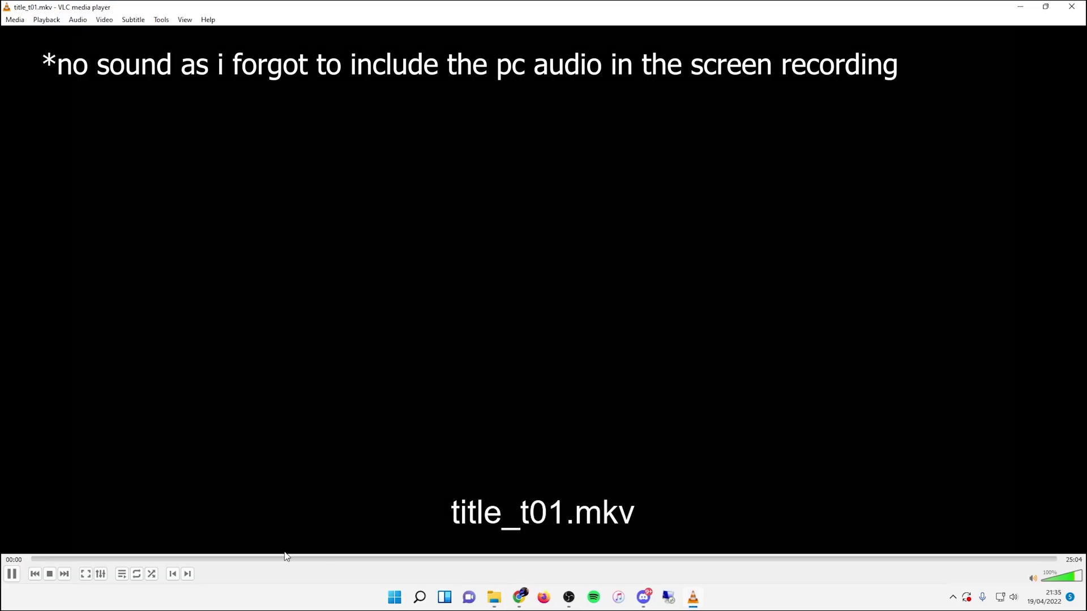
left_click(243, 559)
left_click(668, 559)
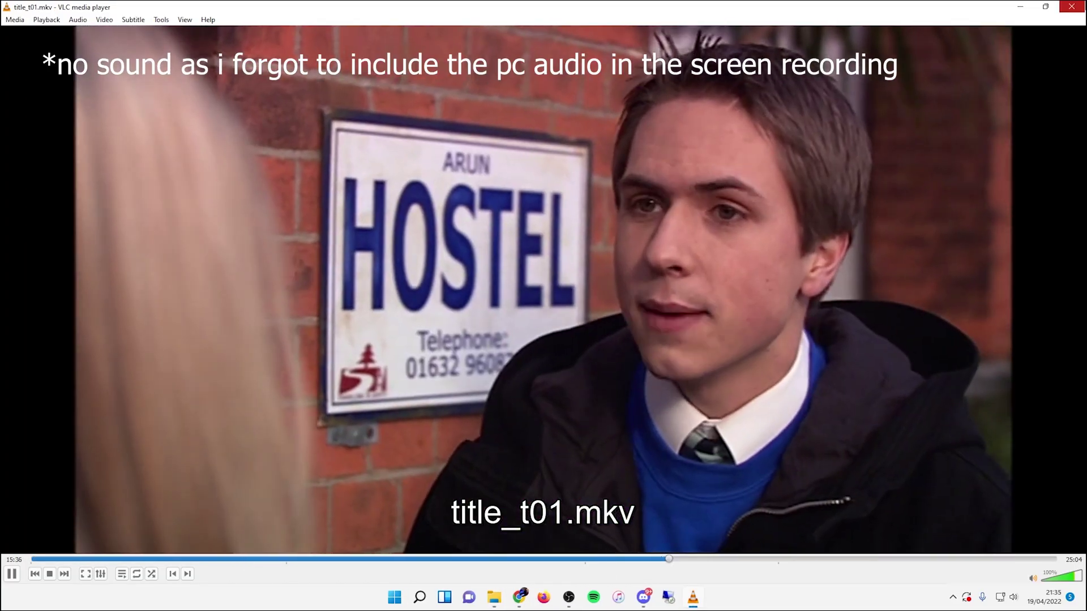
left_click(1072, 6)
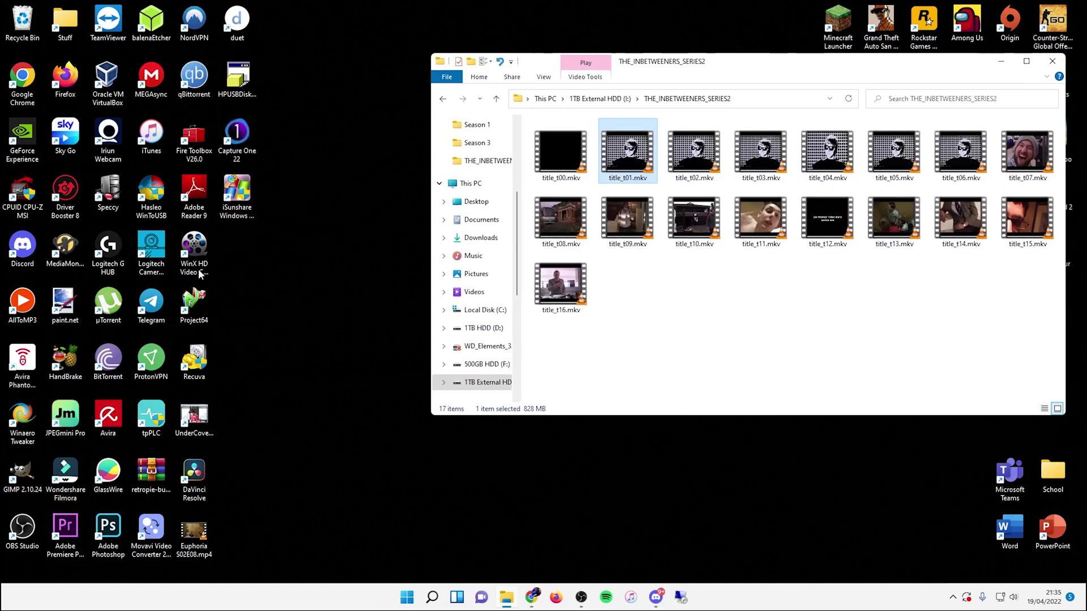
Move the WinX HD Video Converter Deluxe shortcut to an empty area of the desktop and launch the program
left_click_drag(199, 275, 328, 275)
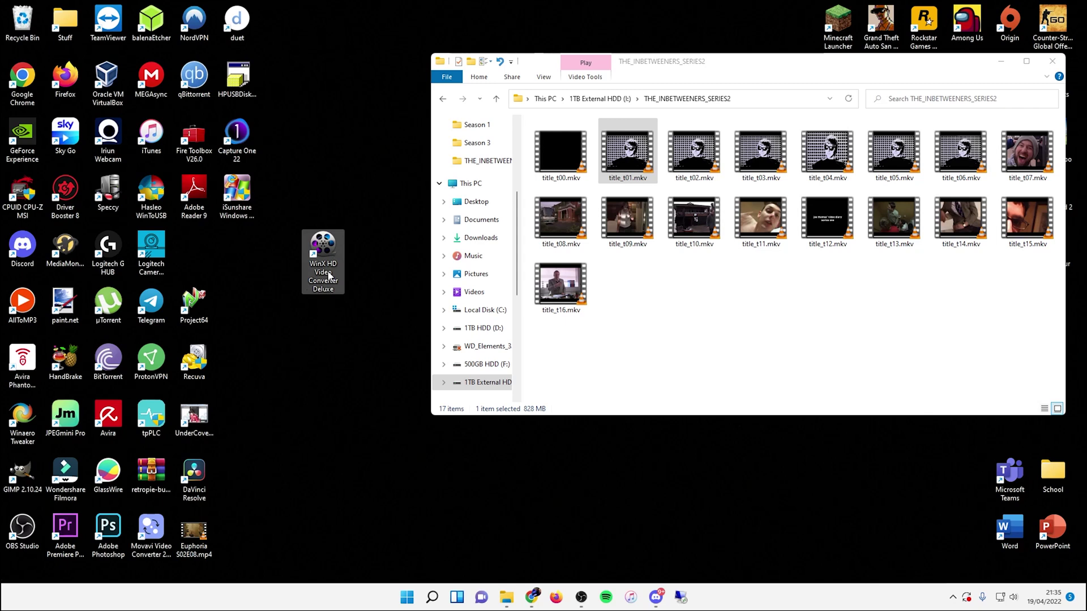
double_click(331, 252)
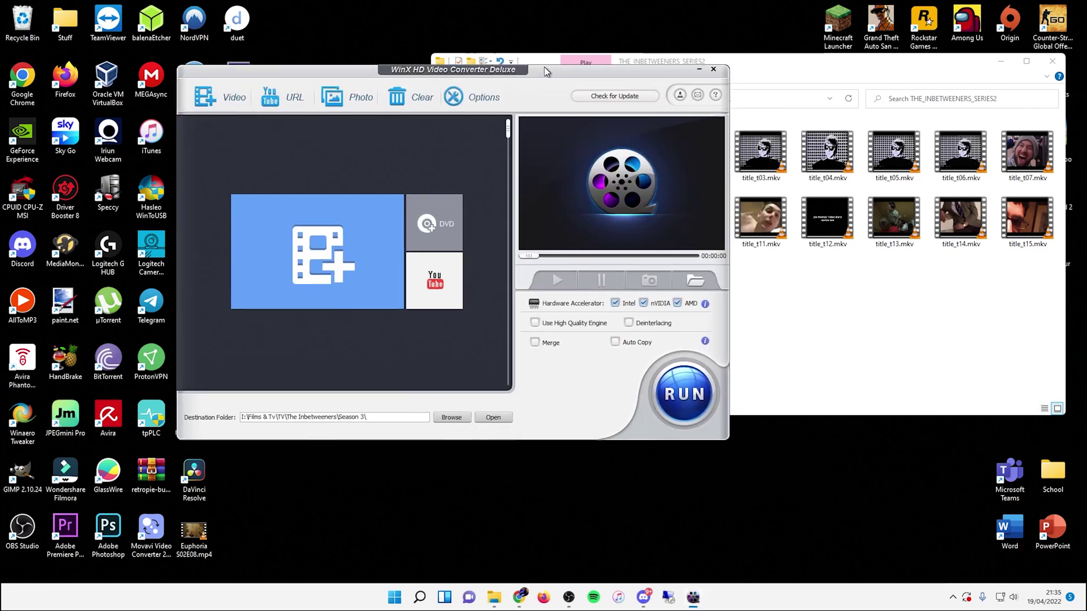
left_click(596, 160)
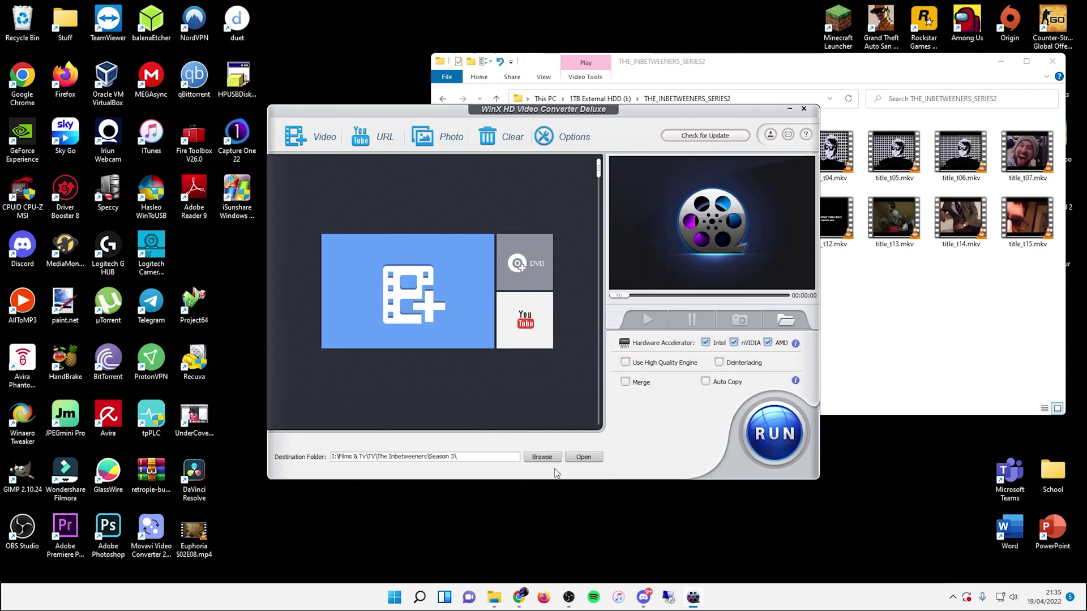
Create a folder named Season 2 inside The Inbetweeners folder and set it as the conversion's destination folder
left_click(546, 456)
left_click(291, 35)
key("ctrl+shift+n")
type("S")
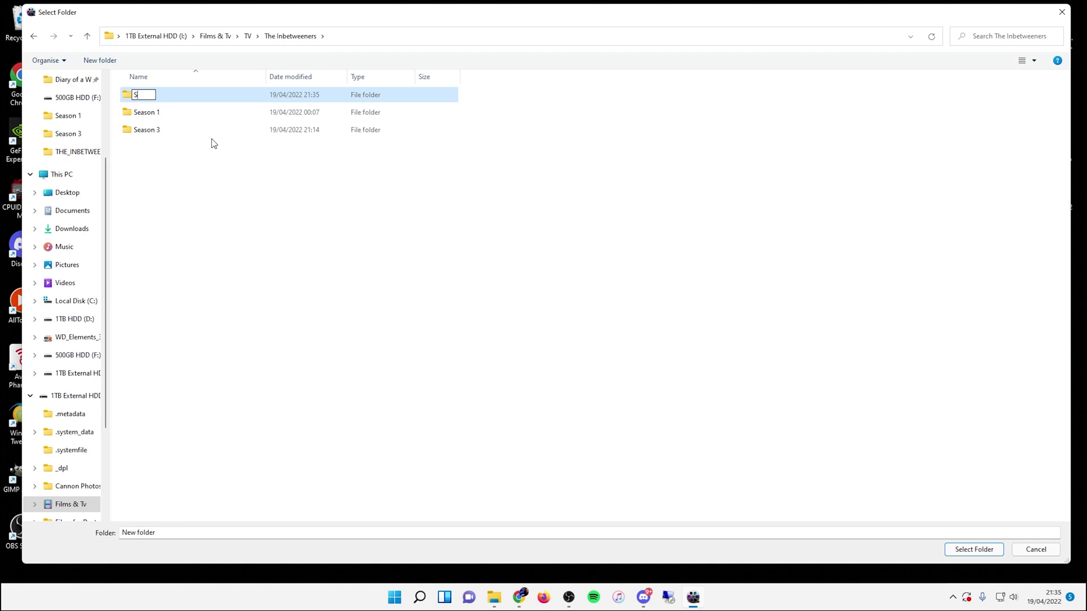
type("eason 2")
key("Return")
key("Return")
left_click(974, 550)
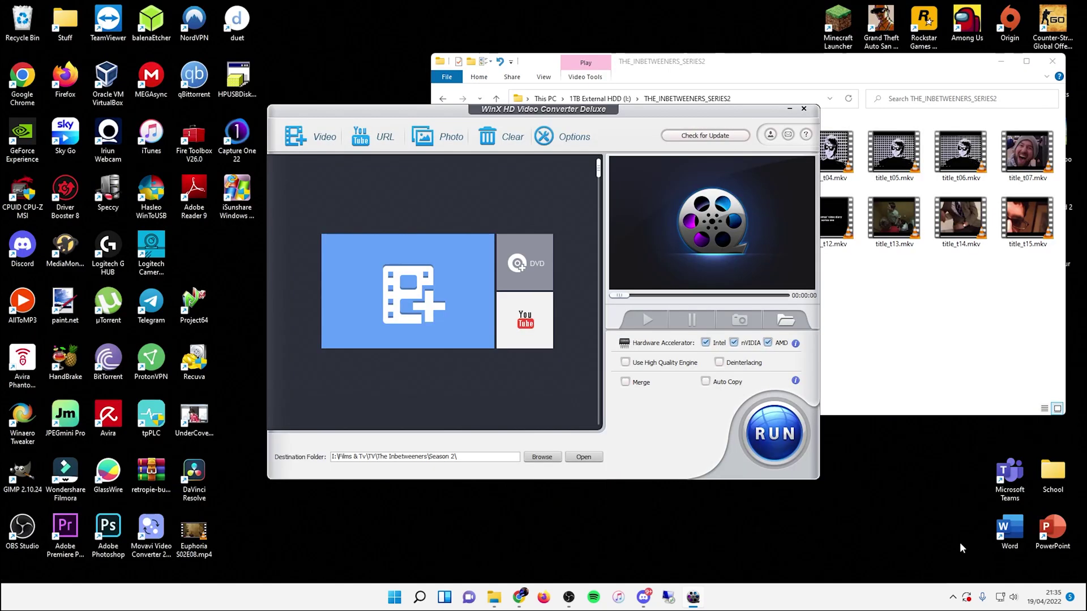
Add all the MKV files from the THE_INBETWEENERS_SERIES2 folder with the MP4 Video output profile and run the conversion
left_click(734, 68)
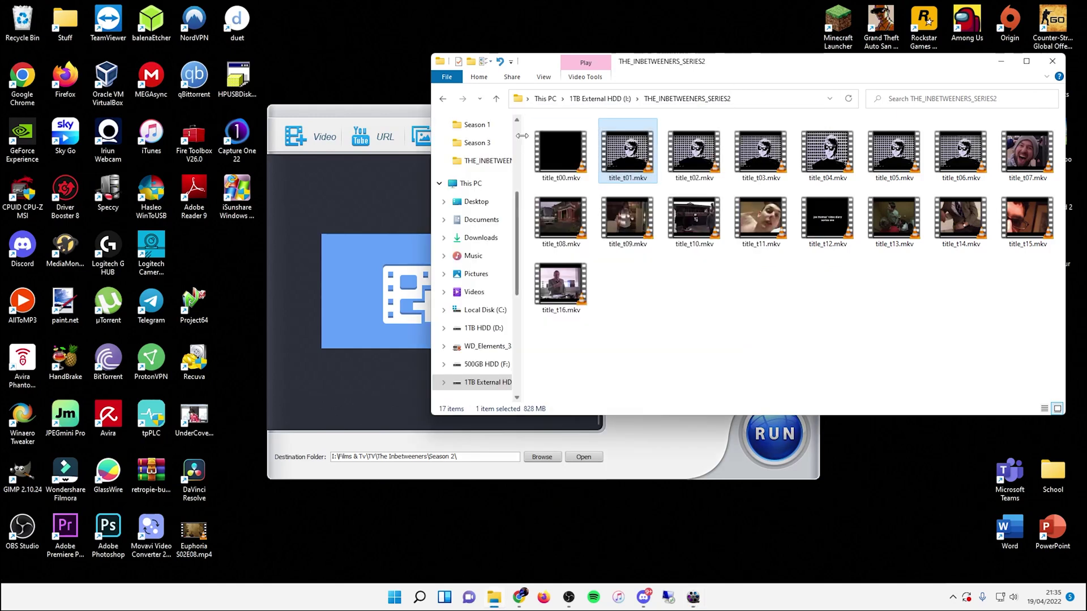
left_click_drag(529, 126, 1013, 316)
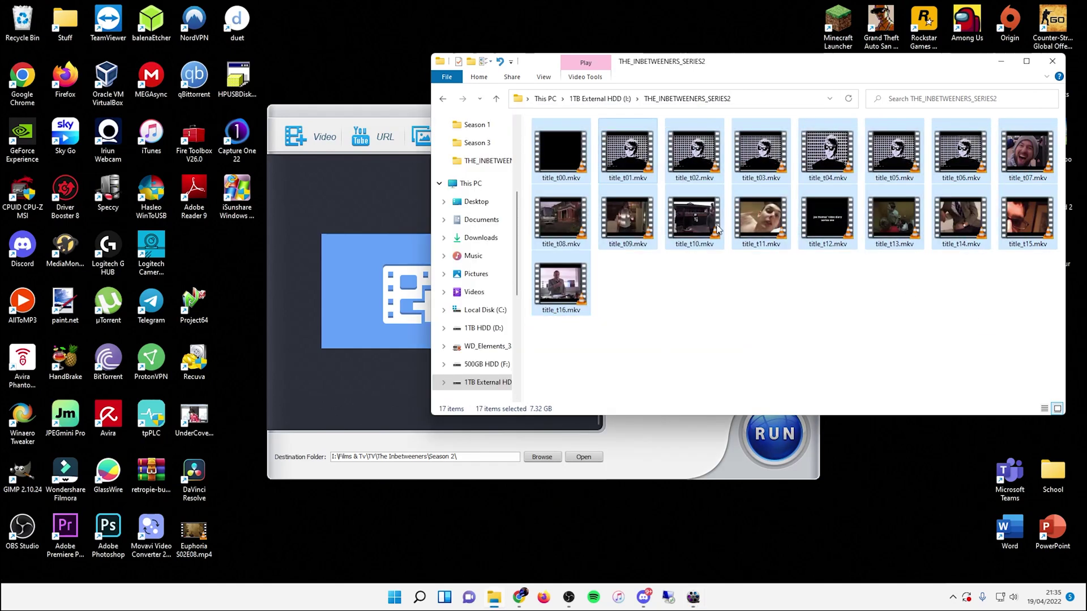
left_click_drag(342, 287, 342, 288)
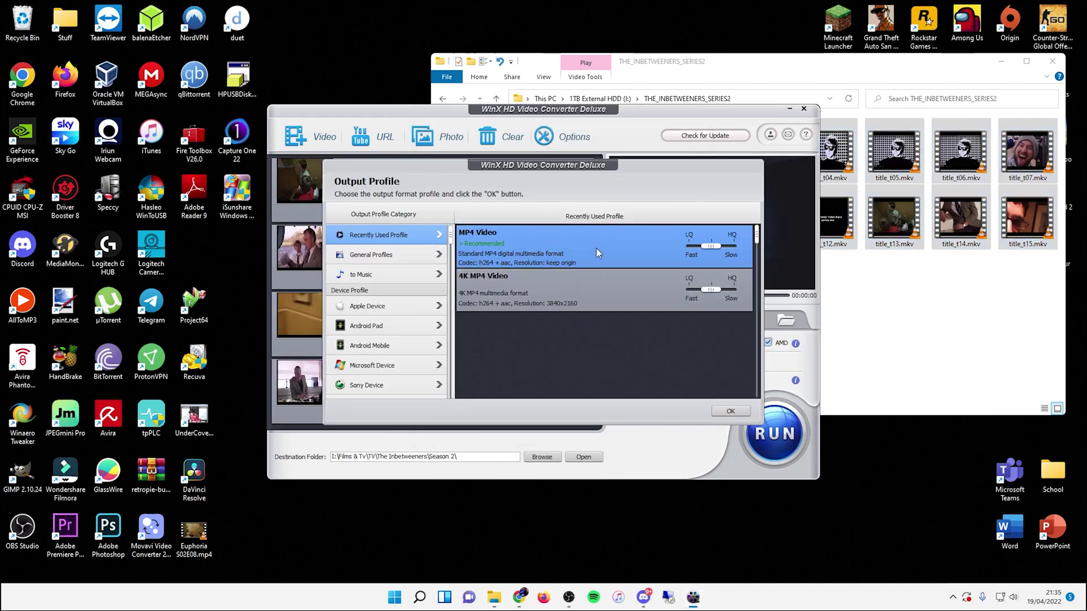
left_click(730, 411)
left_click(775, 435)
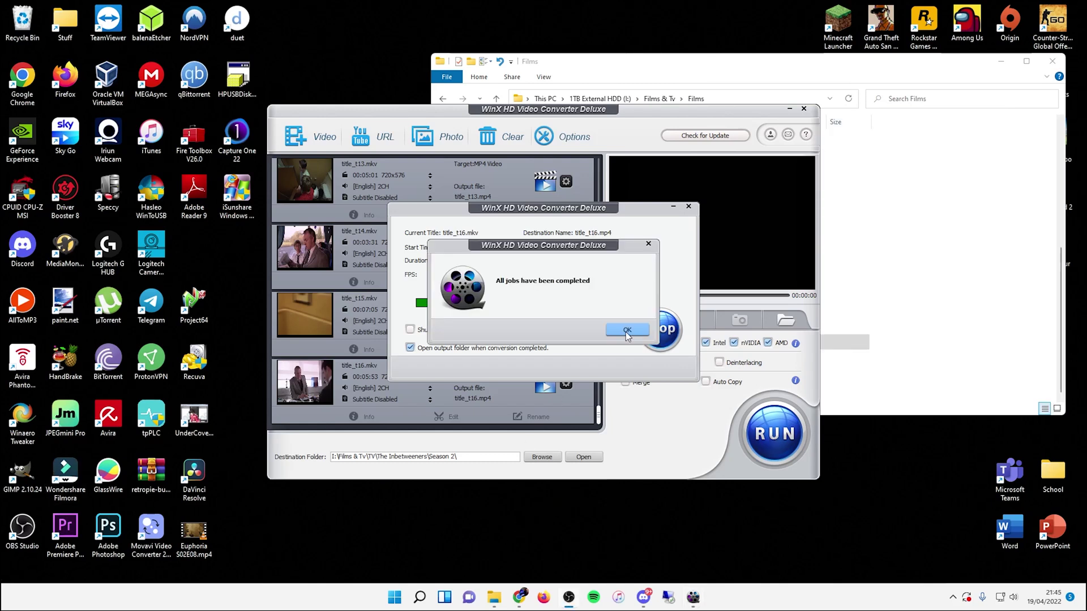
left_click(626, 333)
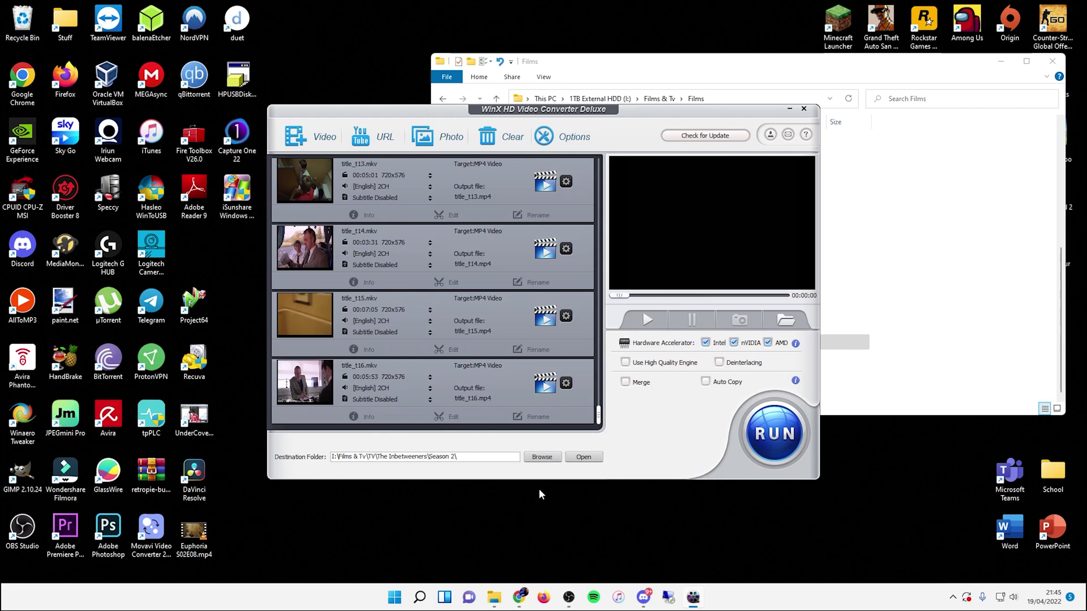
Open the Season 2 output folder, play title_t01.mp4 from about 06:57 to check the conversion, and close the player
left_click(583, 457)
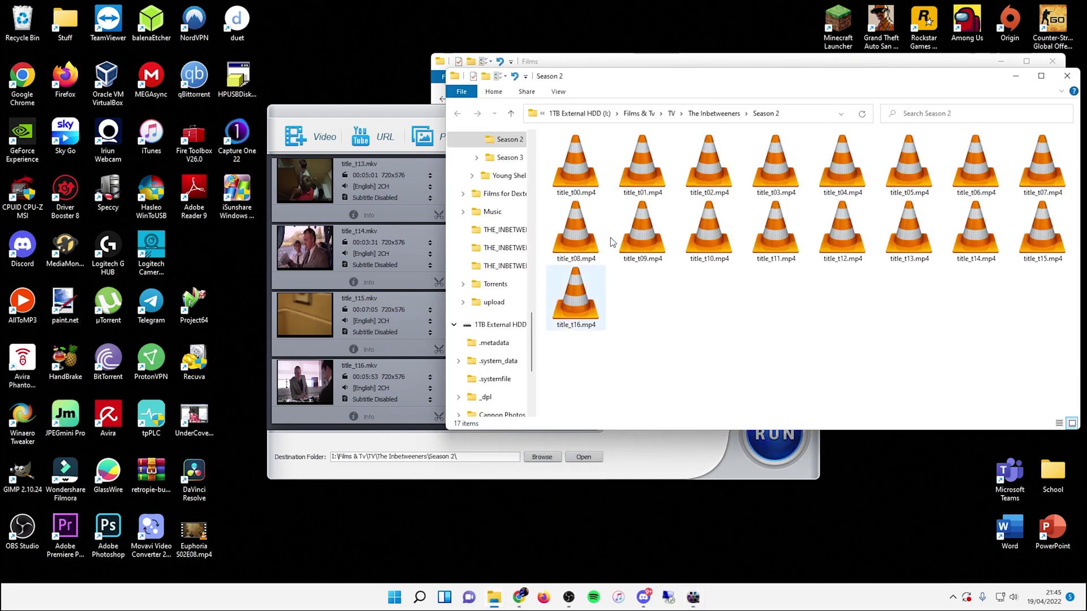
double_click(470, 180)
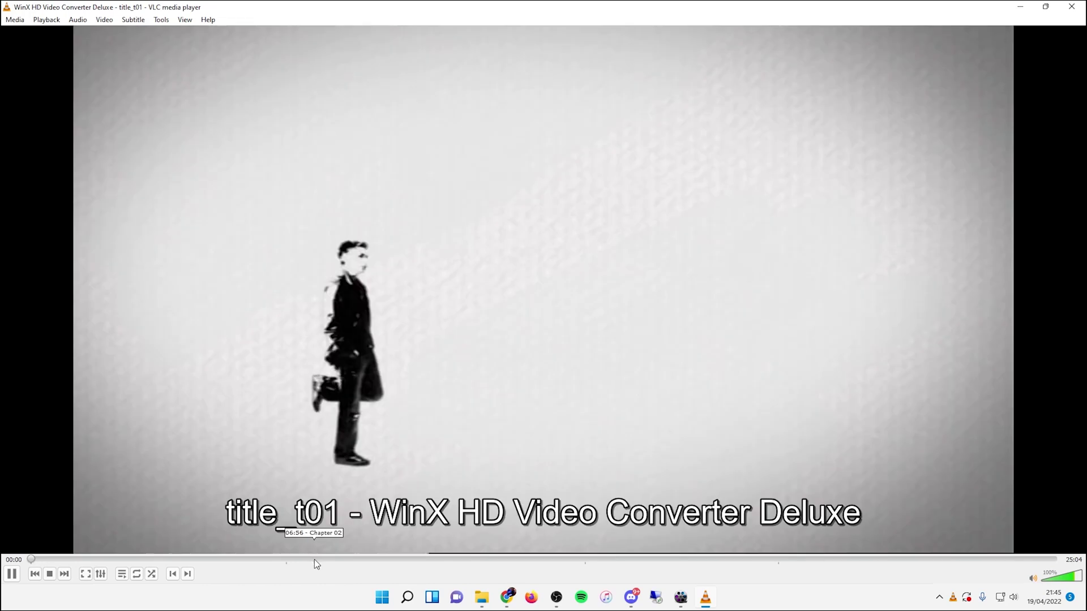
left_click(314, 559)
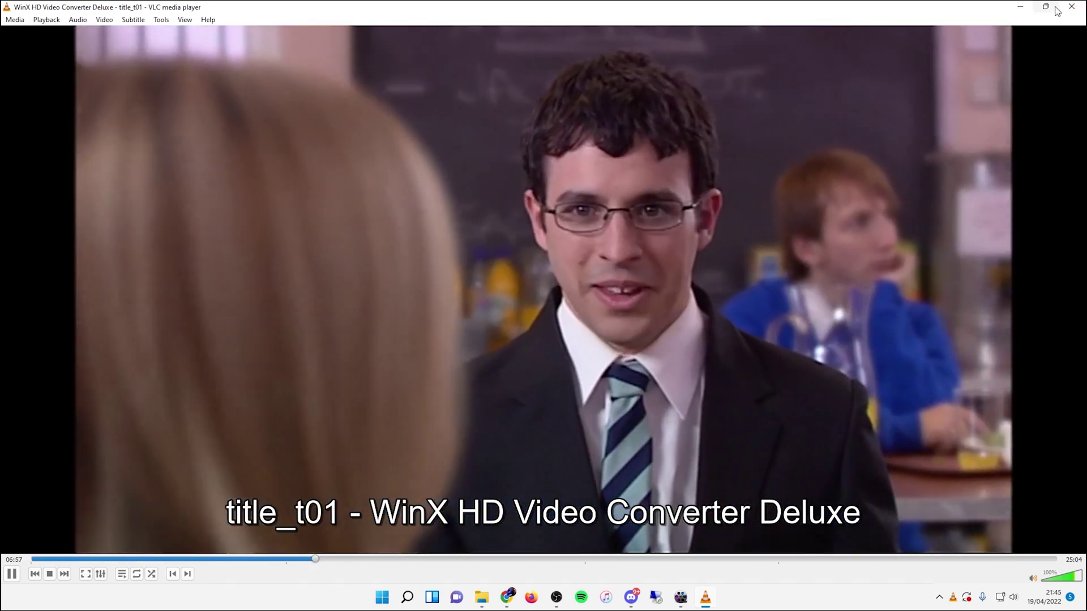
key("ctrl+q")
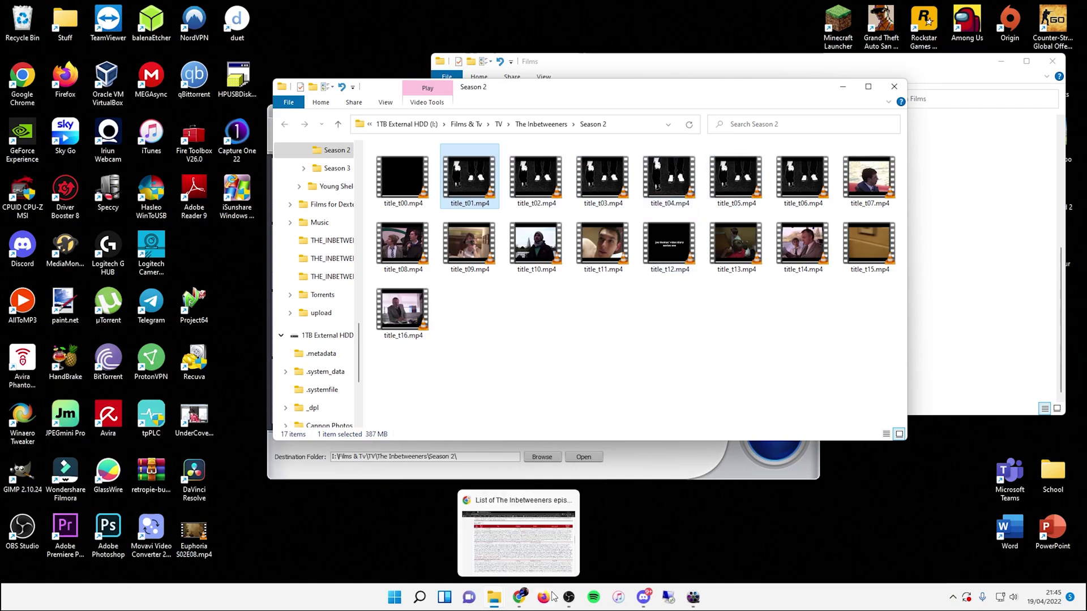
Consult the Series 2 episode list on Wikipedia in Chrome and replay title_t01.mp4 to identify its episode
left_click(527, 601)
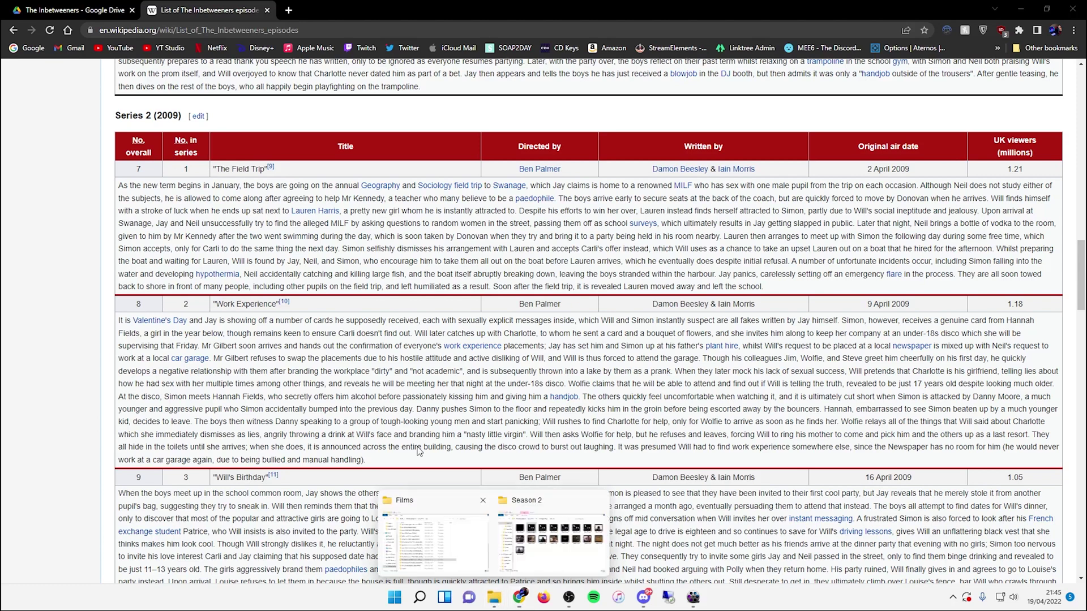
left_click(518, 540)
double_click(467, 190)
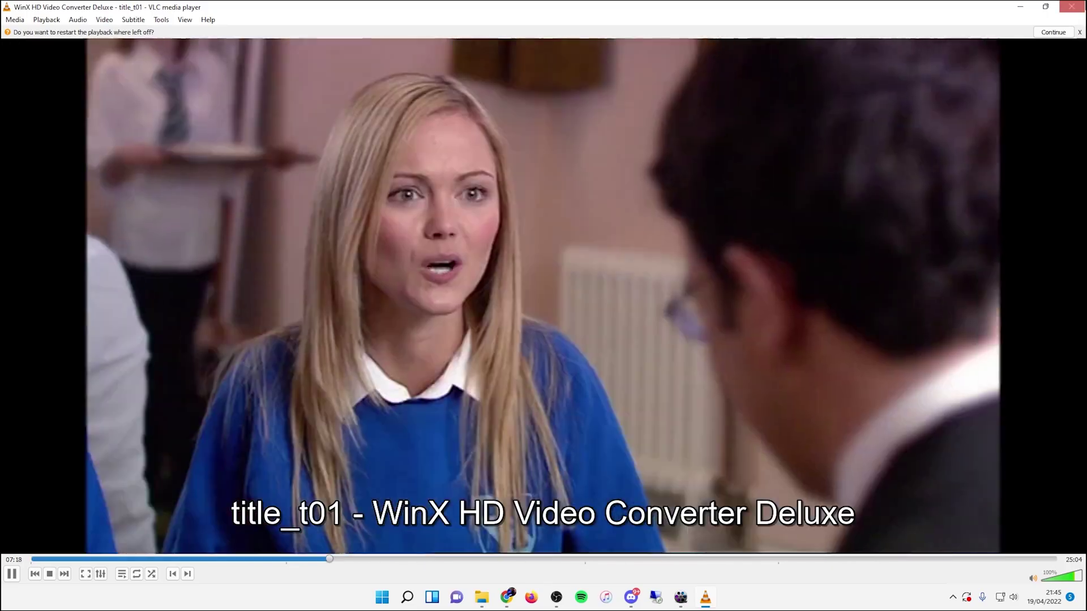
key("alt+F4")
Rename title_t01.mp4 in the Season 2 folder as "The Inbetweeners S02E01- The Field Trip"
right_click(470, 182)
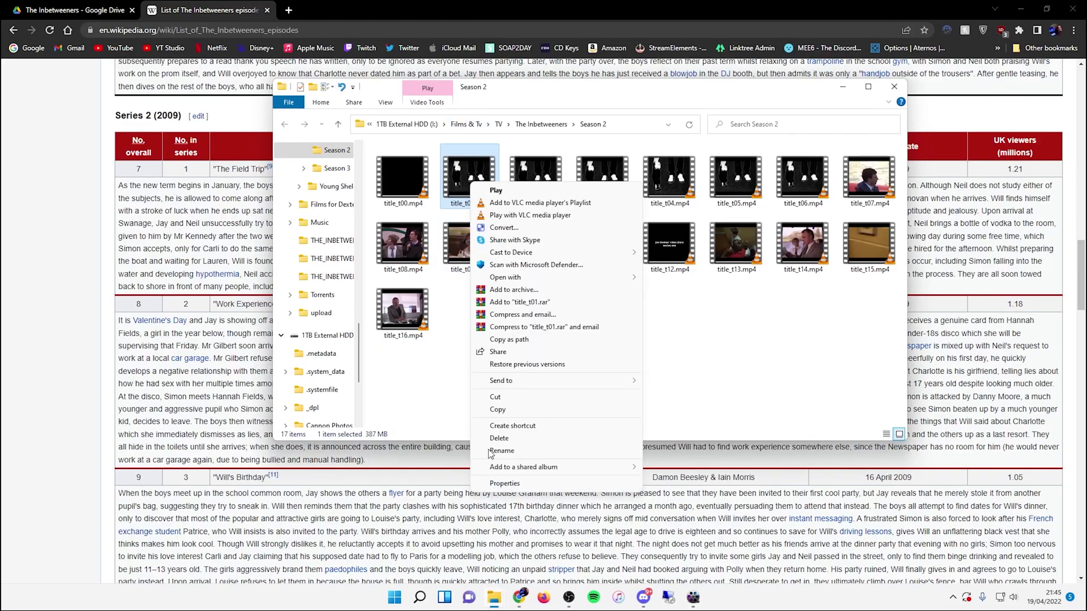
left_click(513, 447)
type("The Inbetweeners S02E01-The Field Trip")
left_click(541, 373)
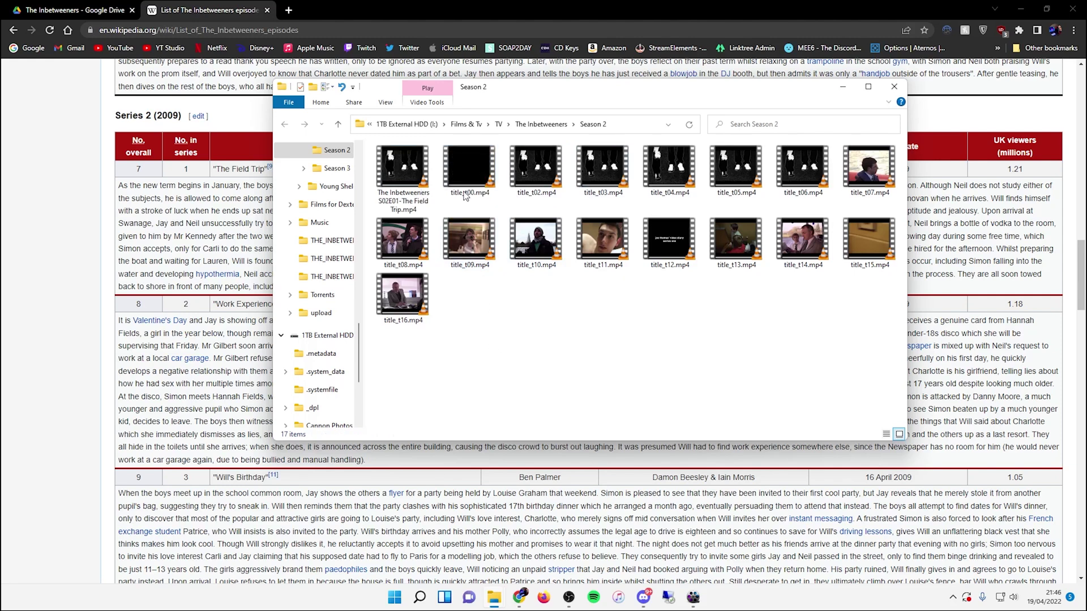